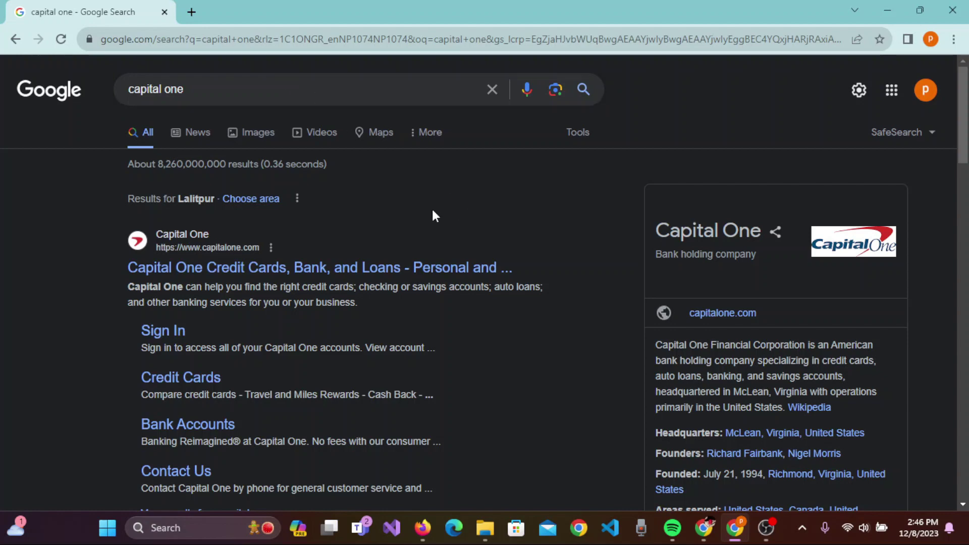
- Scroll down through the Google results for 'capital one' and back to the top
{"action": "scroll", "coordinate": [432, 216], "scroll_direction": "down", "scroll_amount": 10}
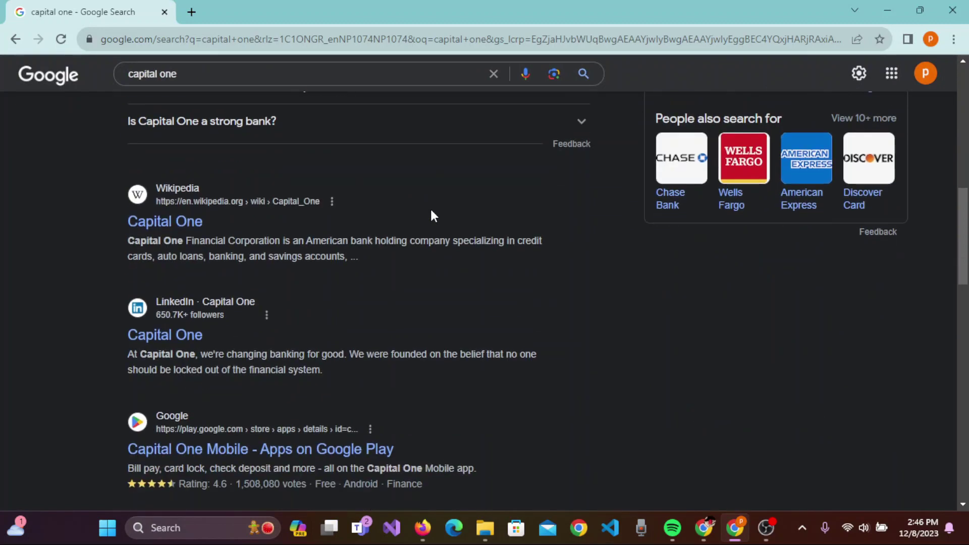
{"action": "scroll", "coordinate": [431, 215], "scroll_direction": "up", "scroll_amount": 10}
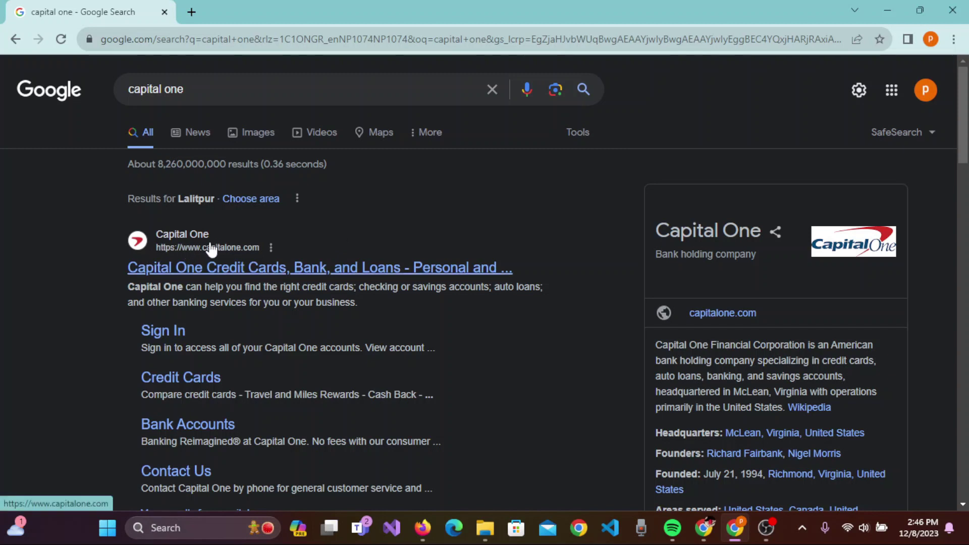
- Open capitalone.com, try the Username and Password fields, dismiss the saved-password prompt, and scroll the homepage
{"action": "left_click", "coordinate": [244, 275]}
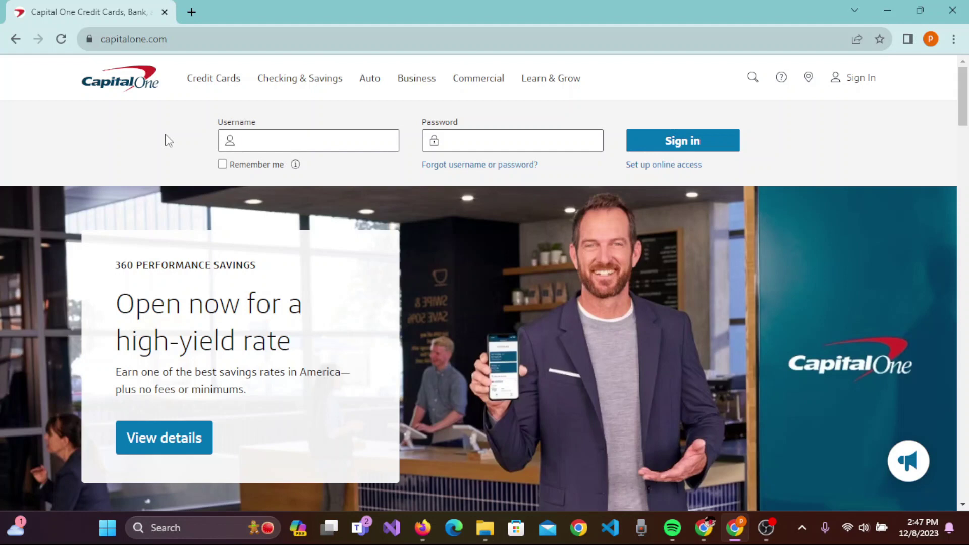
{"action": "left_click", "coordinate": [239, 144]}
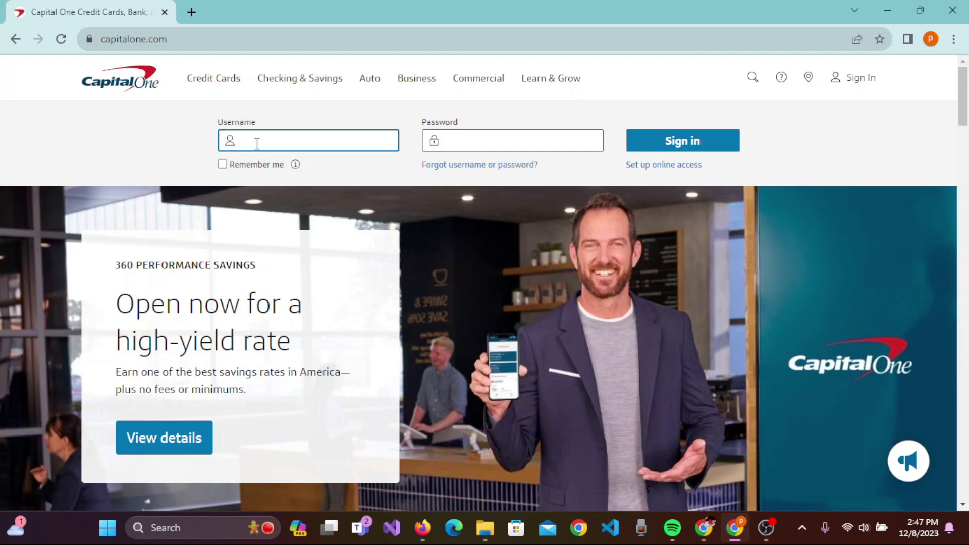
{"action": "left_click", "coordinate": [465, 147]}
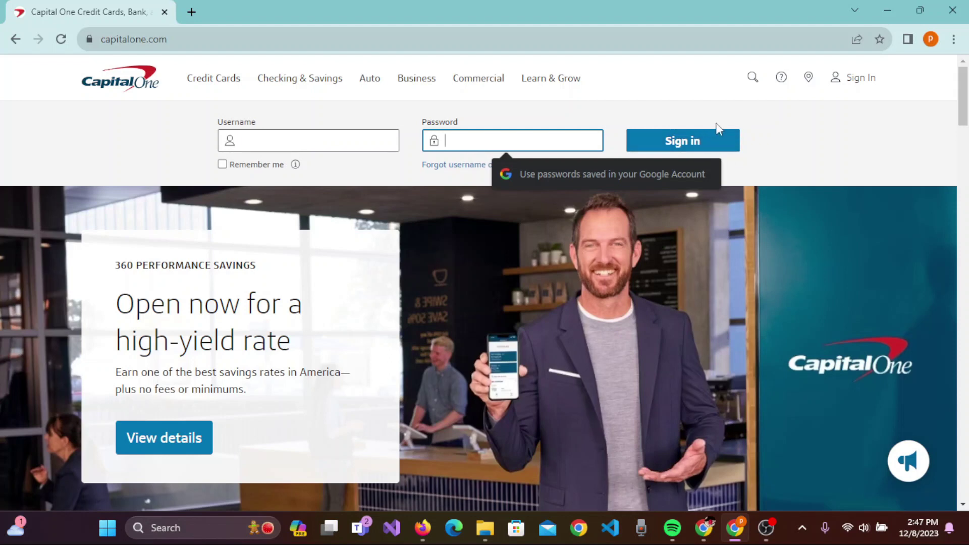
{"action": "left_click", "coordinate": [752, 137]}
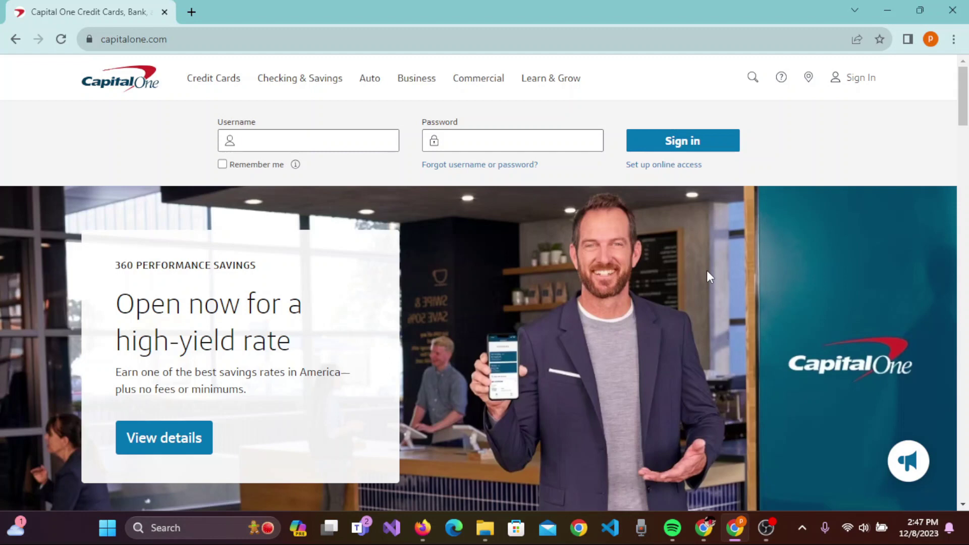
{"action": "scroll", "coordinate": [707, 272], "scroll_direction": "down", "scroll_amount": 6}
{"action": "scroll", "coordinate": [626, 272], "scroll_direction": "up", "scroll_amount": 1}
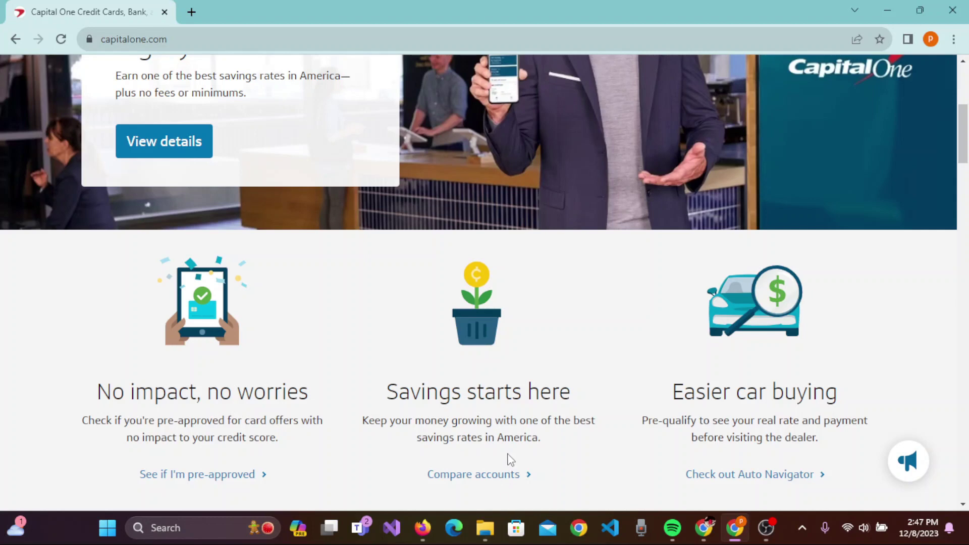
- Go to Compare accounts, scroll to the rate cards, and choose Open Account for 360 Performance Savings
{"action": "left_click", "coordinate": [492, 477]}
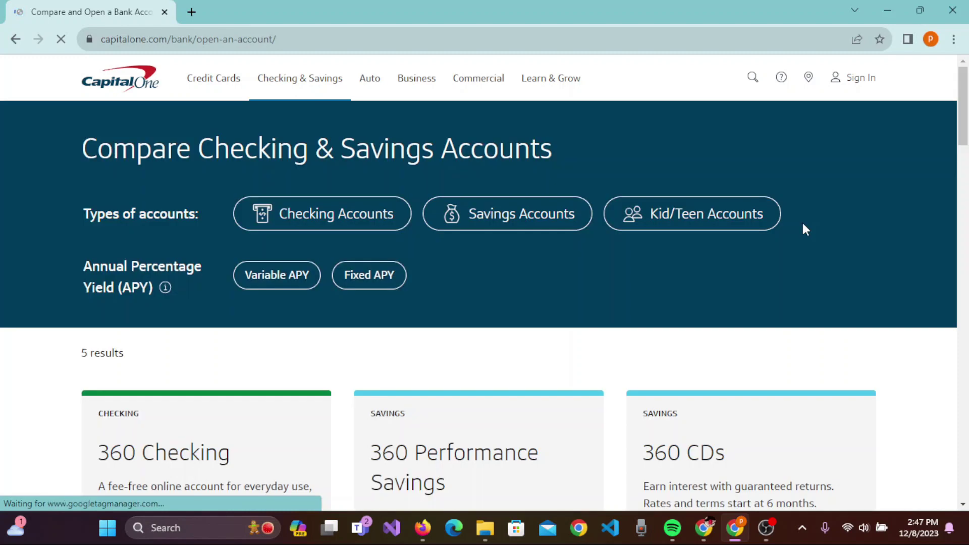
{"action": "scroll", "coordinate": [802, 212], "scroll_direction": "down", "scroll_amount": 1}
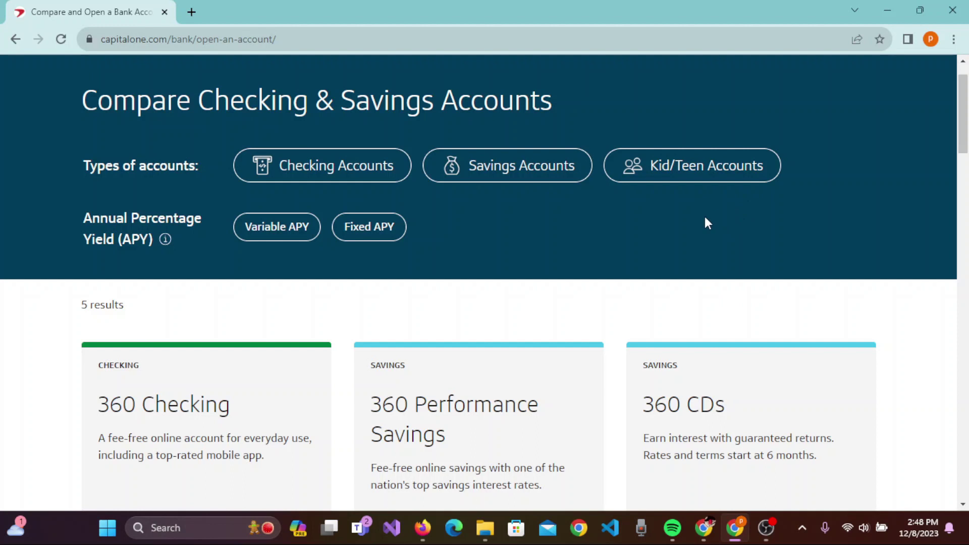
{"action": "scroll", "coordinate": [705, 218], "scroll_direction": "down", "scroll_amount": 5}
{"action": "scroll", "coordinate": [707, 222], "scroll_direction": "up", "scroll_amount": 2}
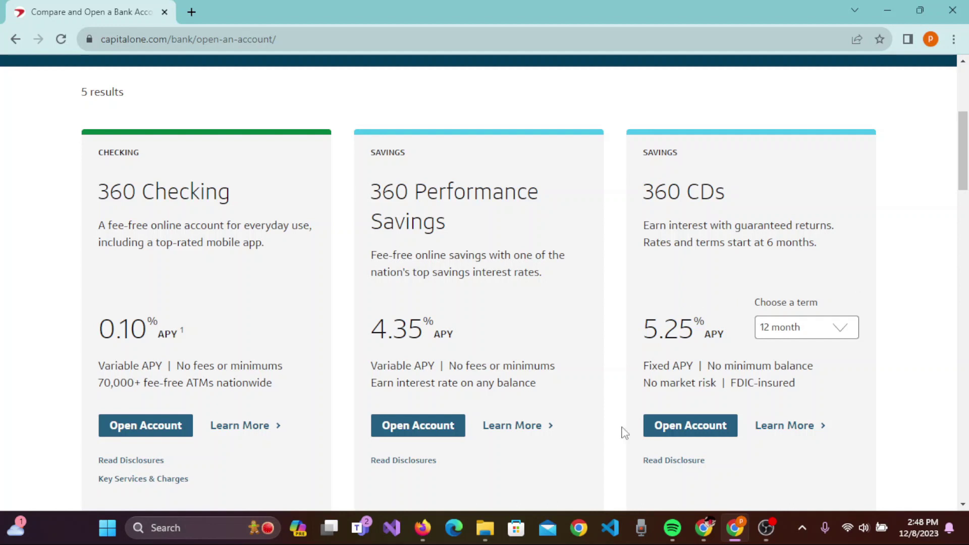
{"action": "scroll", "coordinate": [577, 446], "scroll_direction": "down", "scroll_amount": 2}
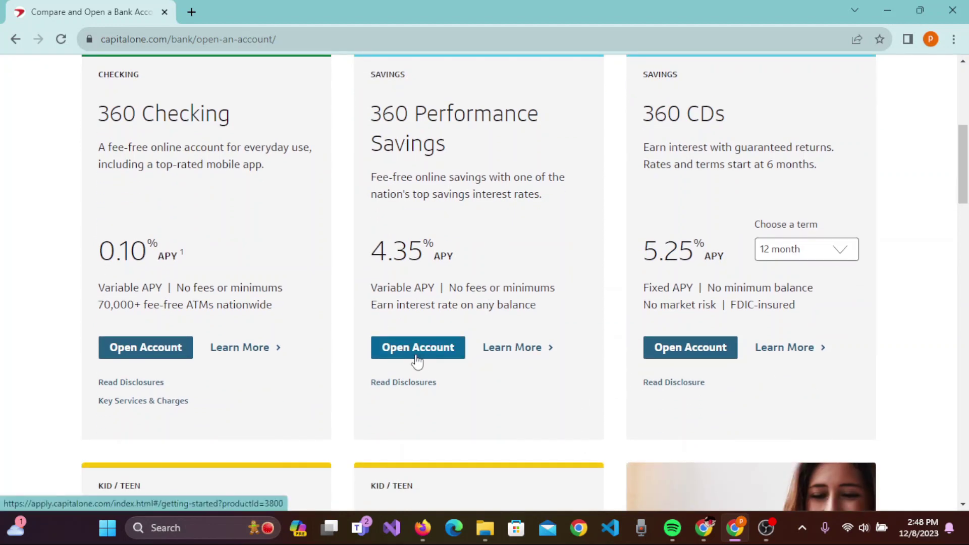
{"action": "left_click", "coordinate": [416, 356]}
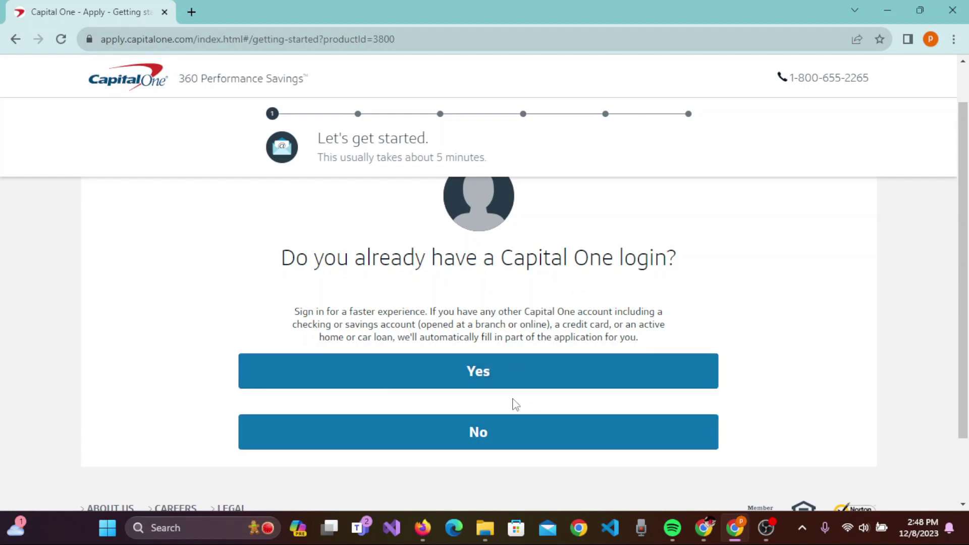
- Answer No to having a Capital One login and continue past the getting-started overview
{"action": "left_click", "coordinate": [558, 441]}
{"action": "scroll", "coordinate": [742, 335], "scroll_direction": "down", "scroll_amount": 2}
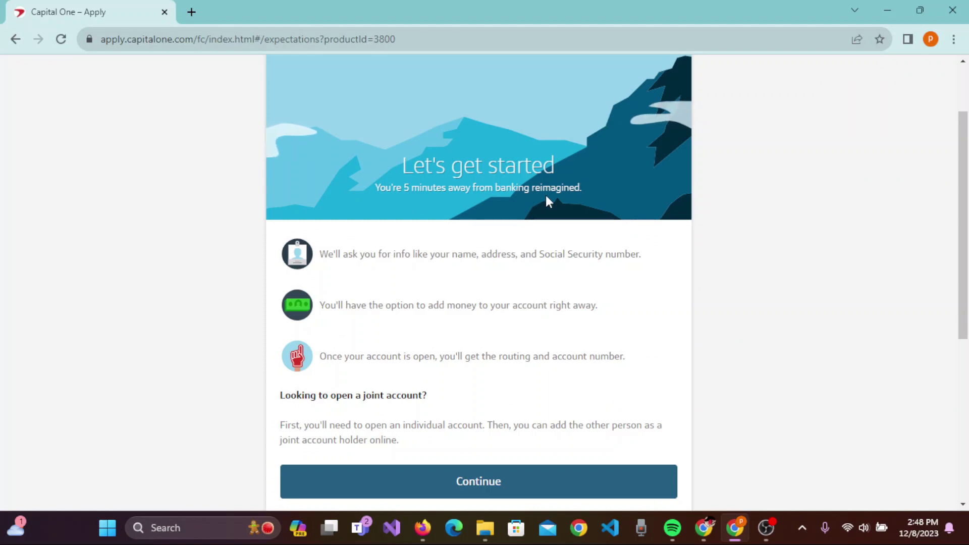
{"action": "scroll", "coordinate": [746, 450], "scroll_direction": "down", "scroll_amount": 4}
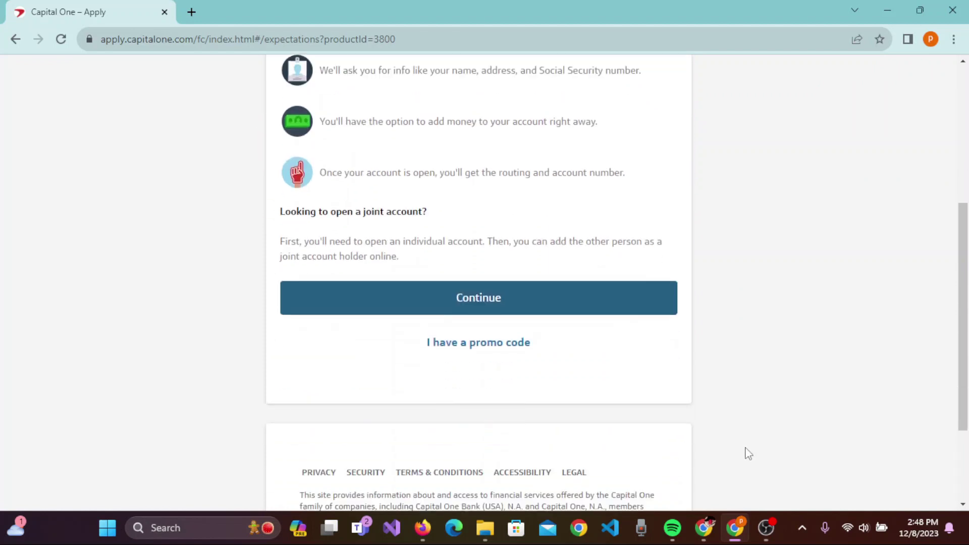
{"action": "left_click", "coordinate": [616, 291]}
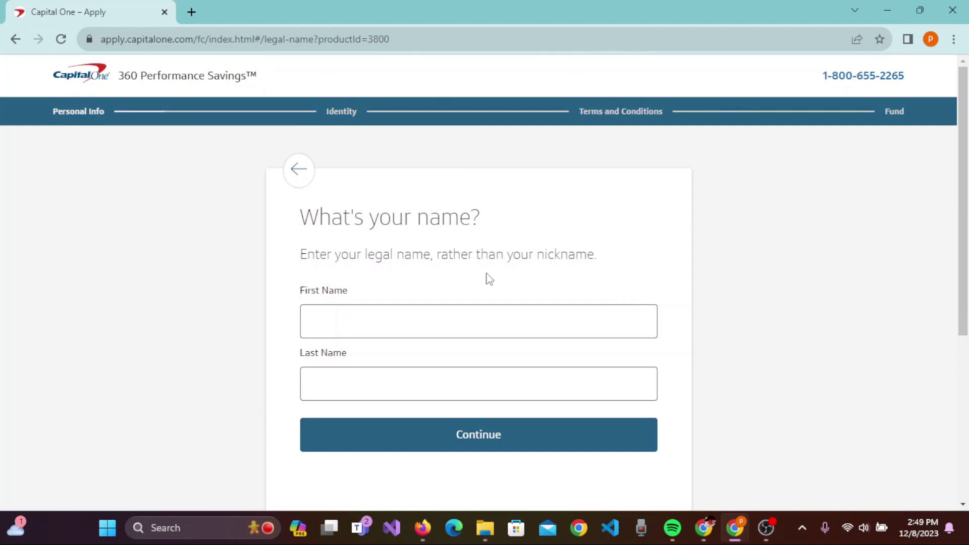
- Enter the applicant's first name and last name, correcting a mistyped last name
{"action": "left_click", "coordinate": [515, 319]}
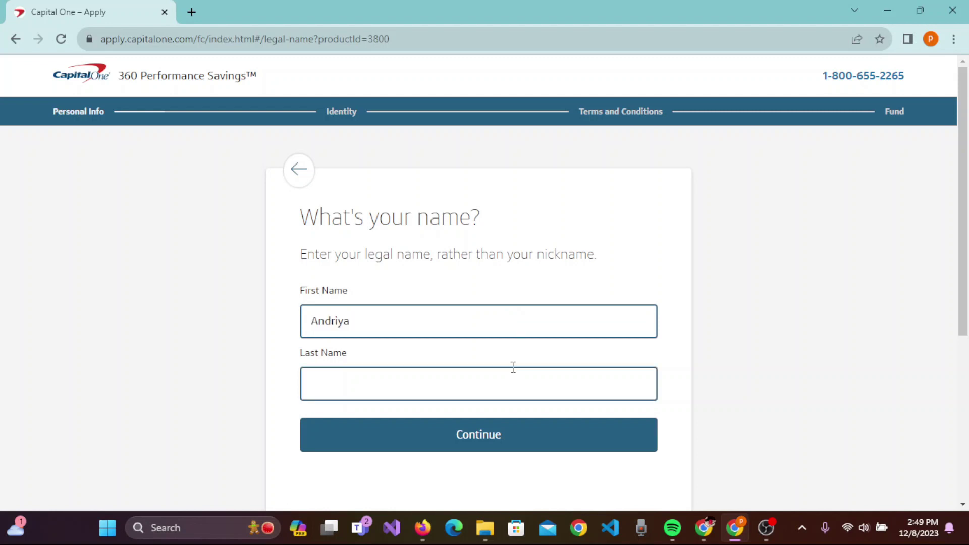
{"action": "left_click", "coordinate": [505, 380]}
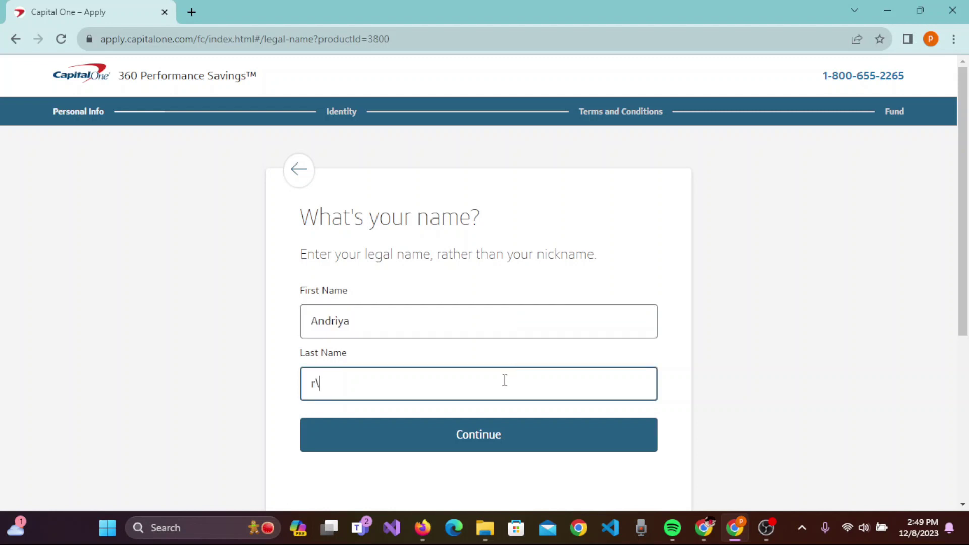
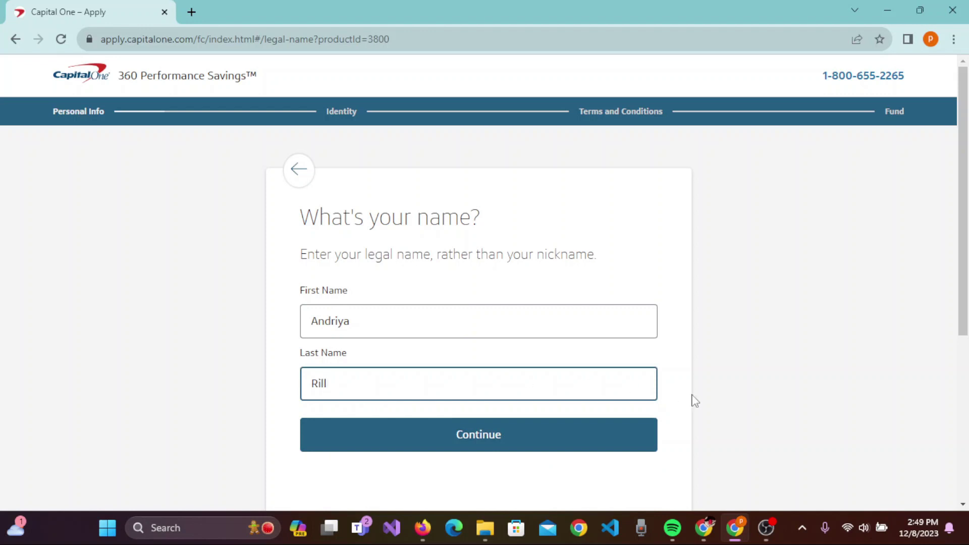
- Submit the name, then enter the applicant's email address and retype it in the confirm field
{"action": "left_click", "coordinate": [512, 443]}
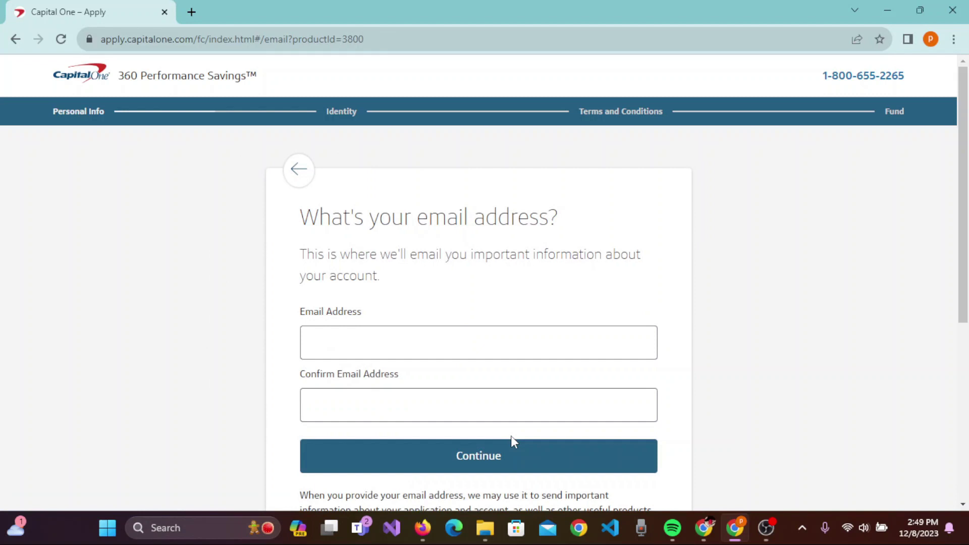
{"action": "scroll", "coordinate": [778, 361], "scroll_direction": "down", "scroll_amount": 2}
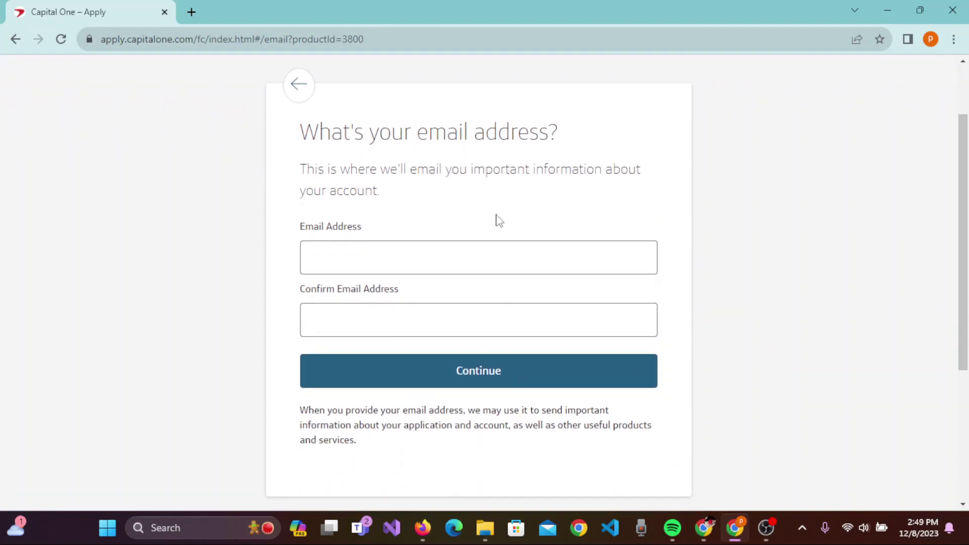
{"action": "left_click", "coordinate": [404, 246]}
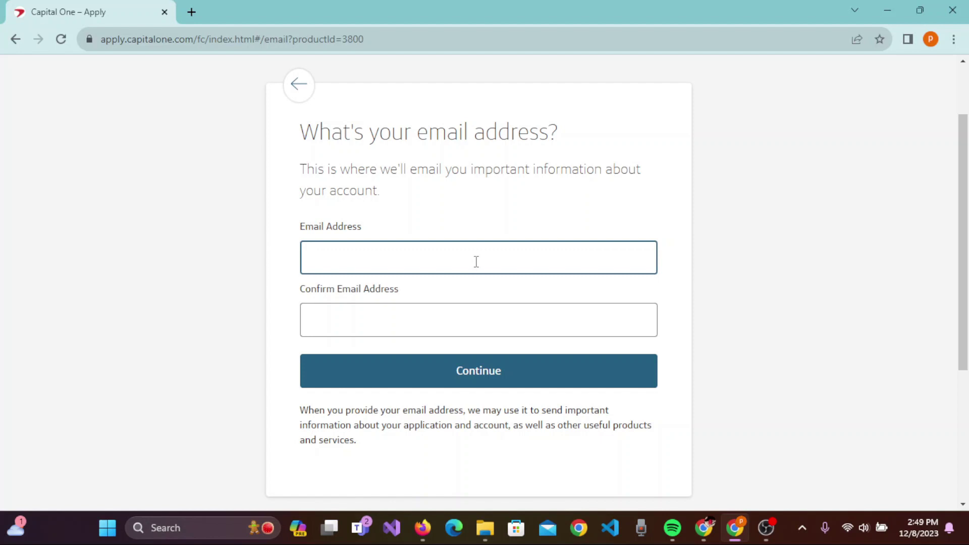
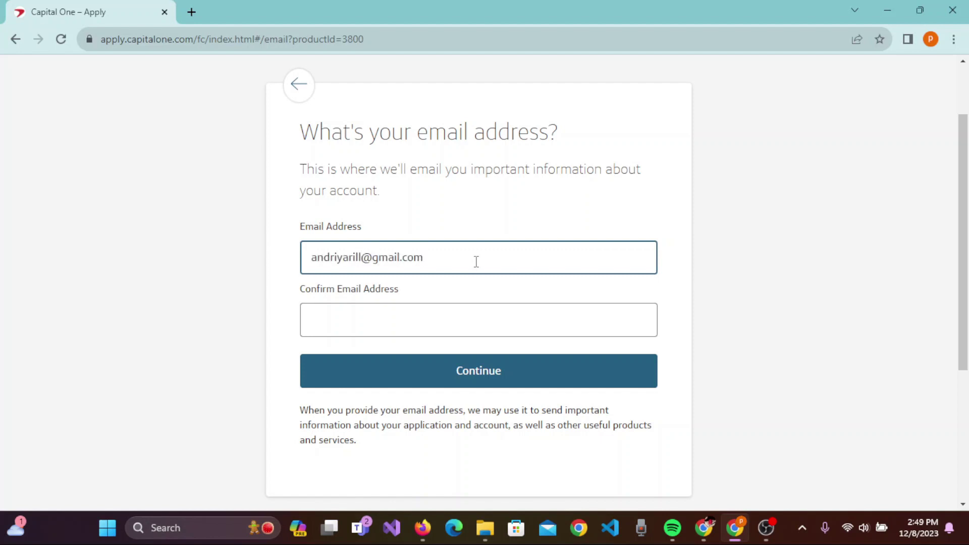
{"action": "left_click", "coordinate": [446, 322]}
{"action": "left_click", "coordinate": [446, 324]}
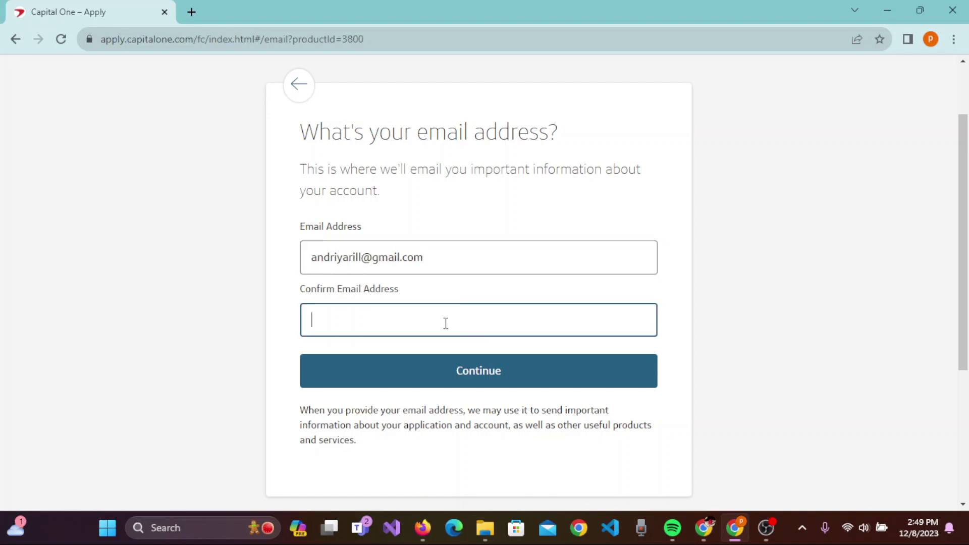
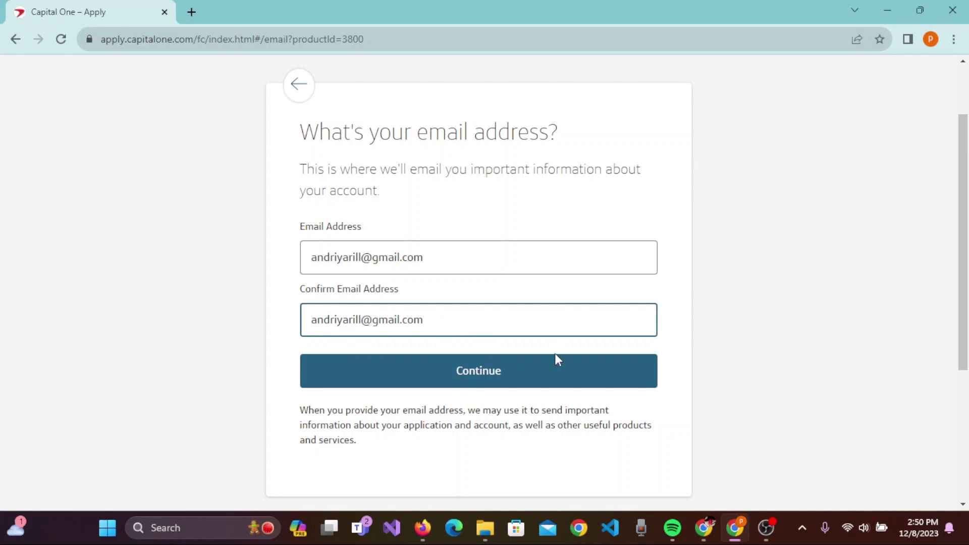
- Submit the email and begin entering the mobile phone number, erasing a digit
{"action": "left_click", "coordinate": [555, 373]}
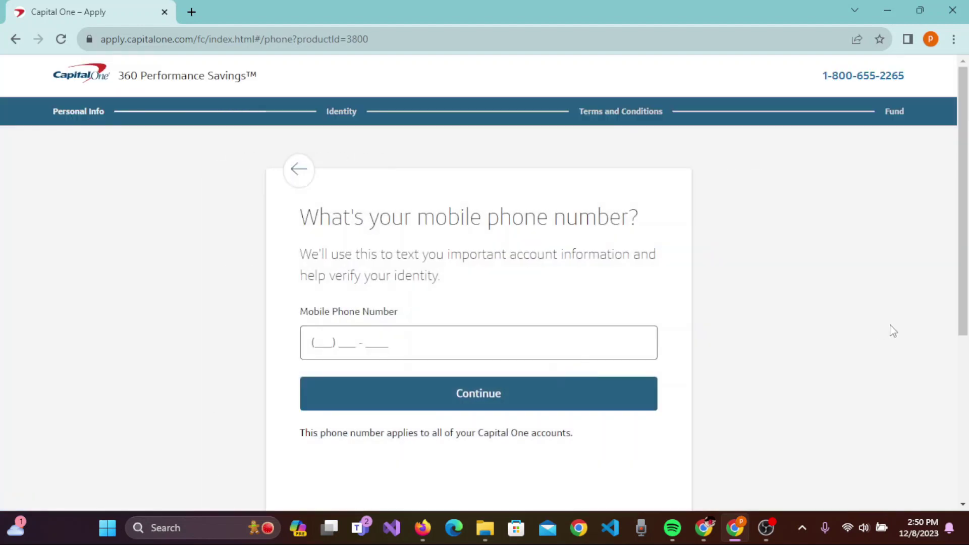
{"action": "scroll", "coordinate": [896, 331], "scroll_direction": "down", "scroll_amount": 2}
{"action": "left_click", "coordinate": [332, 267]}
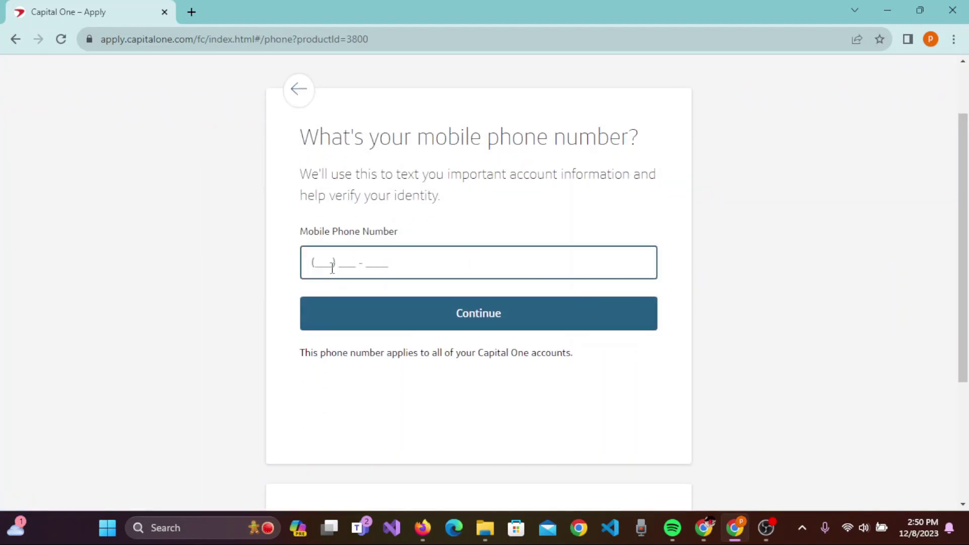
{"action": "type", "text": "866"}
{"action": "key", "text": "BackSpace"}
{"action": "key", "text": "BackSpace"}
{"action": "key", "text": "BackSpace"}
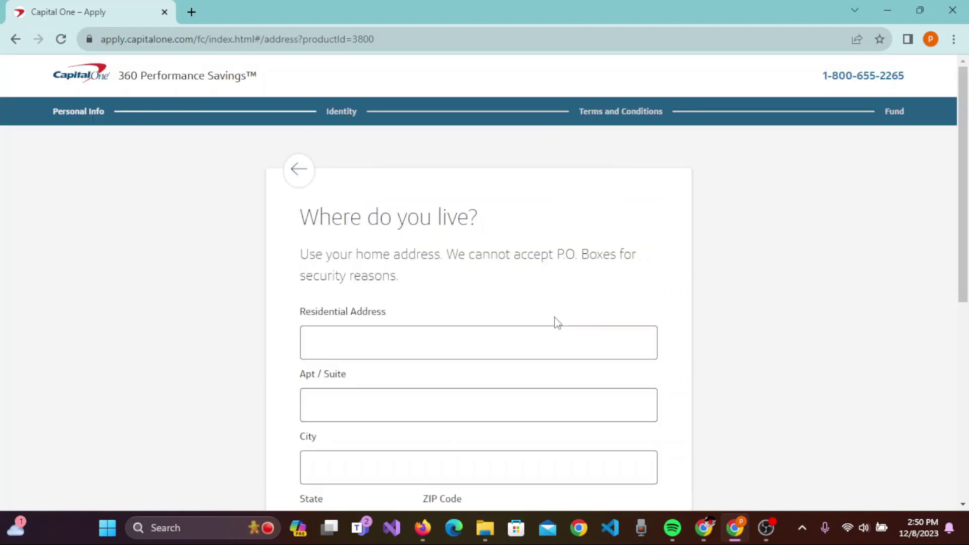
{"action": "scroll", "coordinate": [843, 329], "scroll_direction": "down", "scroll_amount": 1}
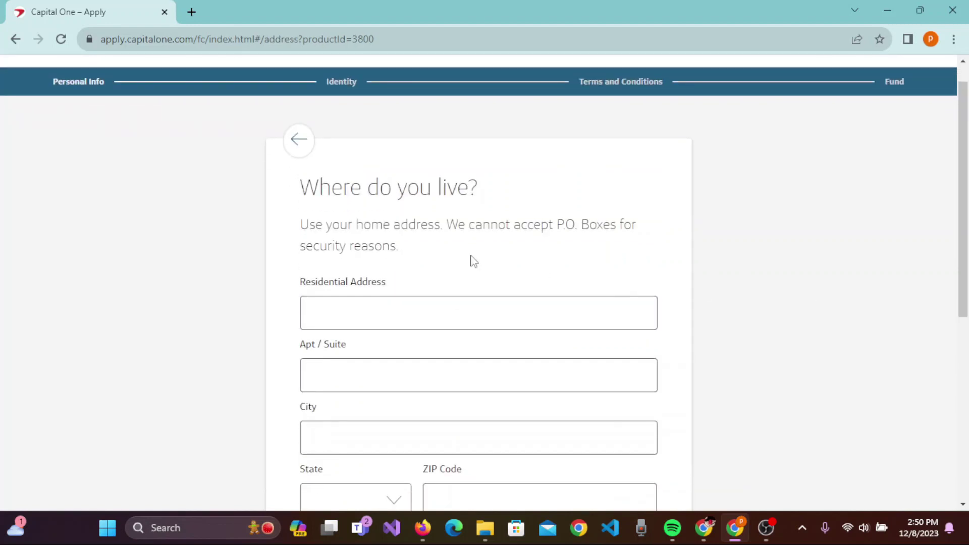
{"action": "scroll", "coordinate": [802, 208], "scroll_direction": "down", "scroll_amount": 1}
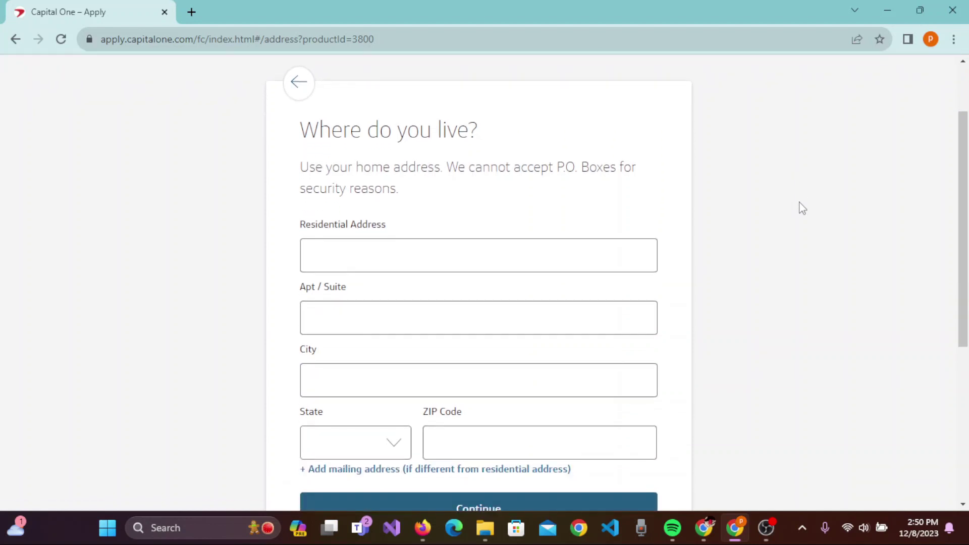
{"action": "left_click", "coordinate": [417, 260]}
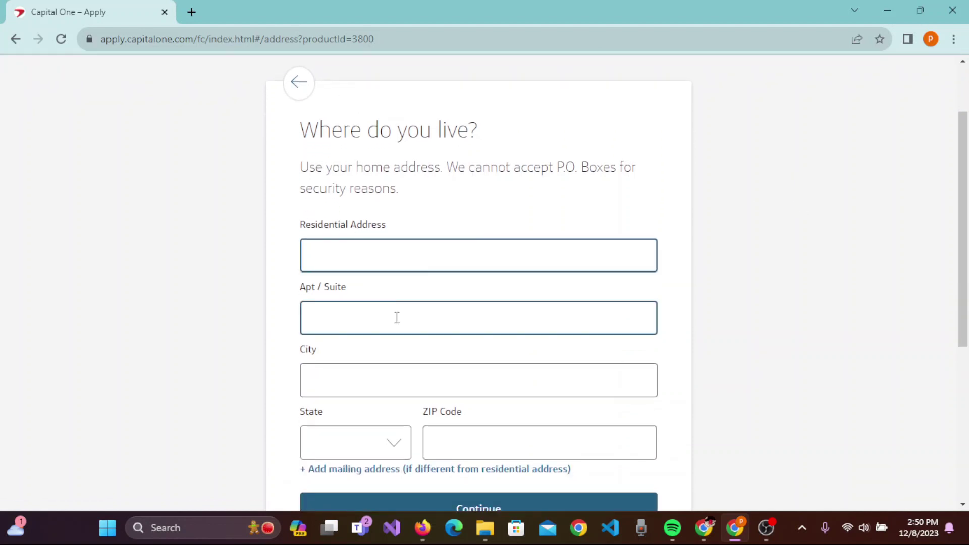
{"action": "scroll", "coordinate": [397, 317], "scroll_direction": "down", "scroll_amount": 1}
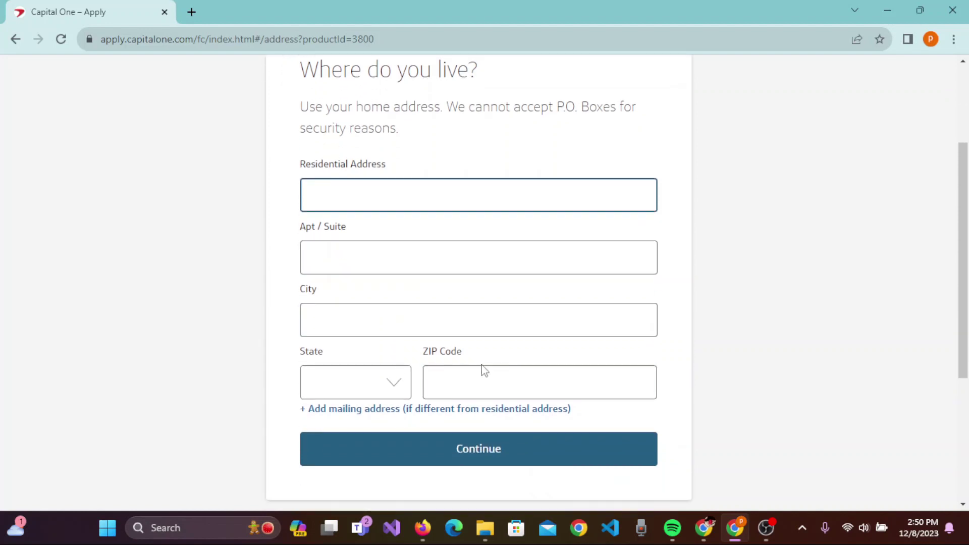
{"action": "scroll", "coordinate": [718, 301], "scroll_direction": "up", "scroll_amount": 2}
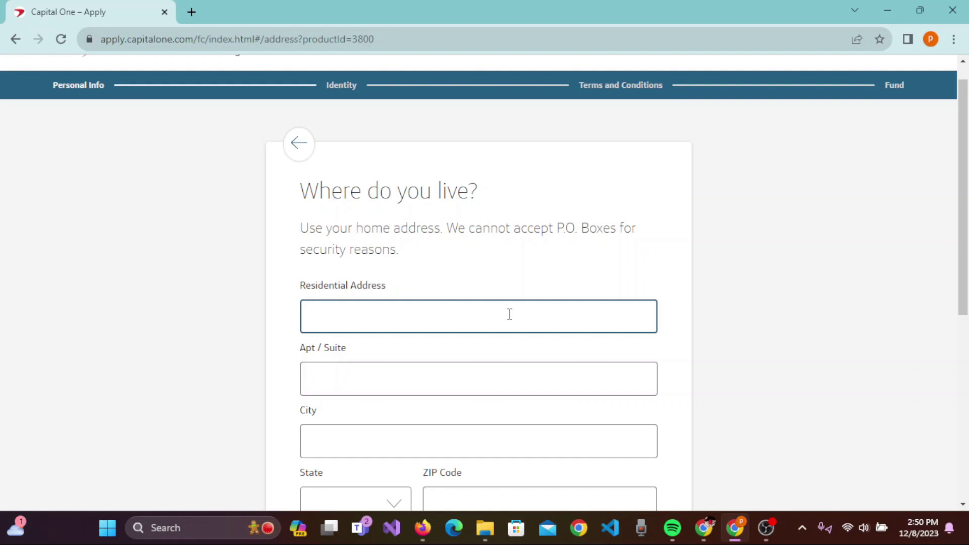
{"action": "type", "text": "Un"}
{"action": "scroll", "coordinate": [871, 216], "scroll_direction": "down", "scroll_amount": 7}
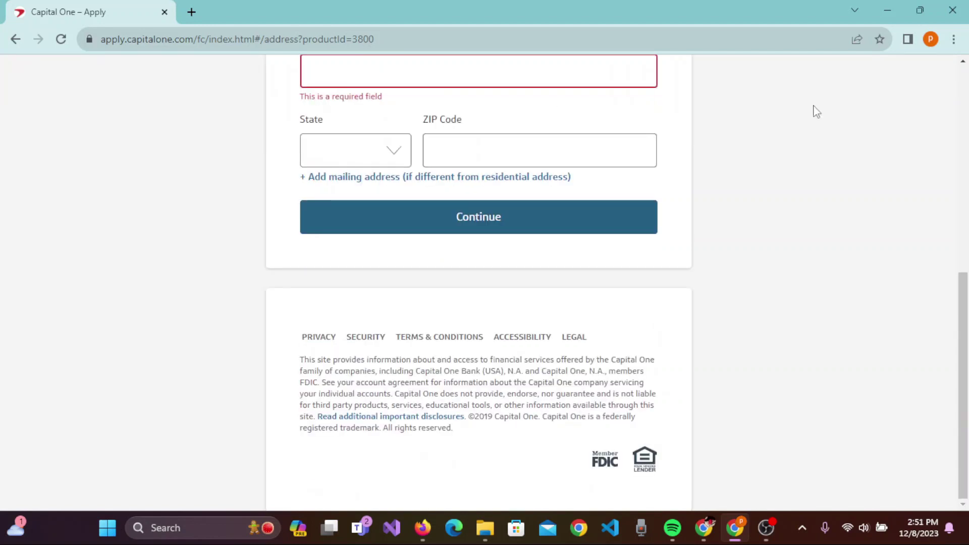
{"action": "scroll", "coordinate": [815, 111], "scroll_direction": "up", "scroll_amount": 6}
{"action": "scroll", "coordinate": [816, 111], "scroll_direction": "down", "scroll_amount": 5}
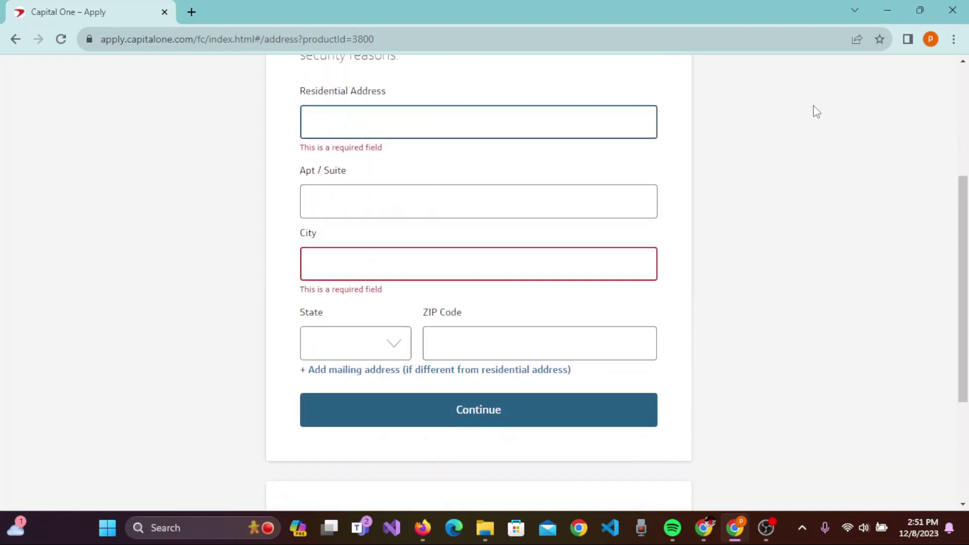
{"action": "scroll", "coordinate": [816, 111], "scroll_direction": "down", "scroll_amount": 1}
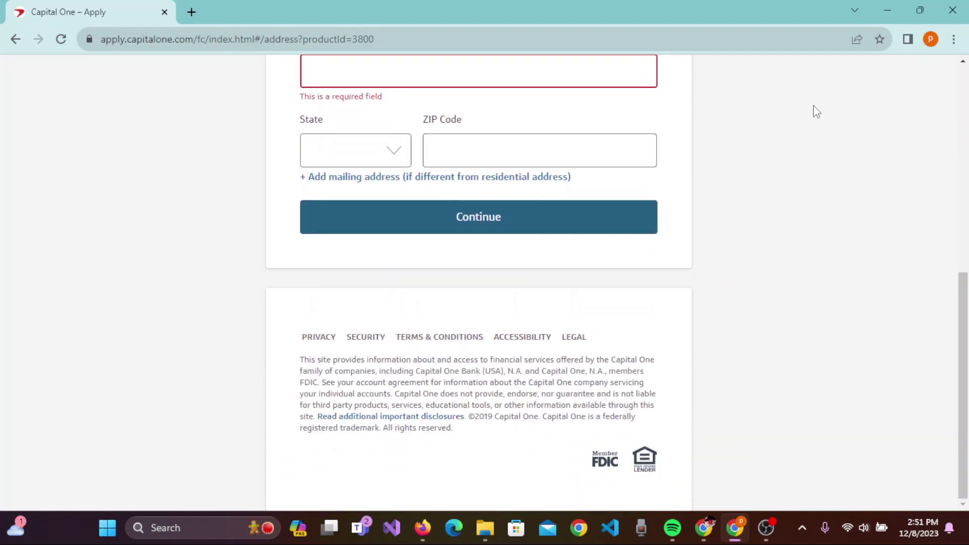
{"action": "scroll", "coordinate": [815, 111], "scroll_direction": "up", "scroll_amount": 6}
{"action": "key", "text": "ctrl+plus"}
{"action": "key", "text": "ctrl+plus"}
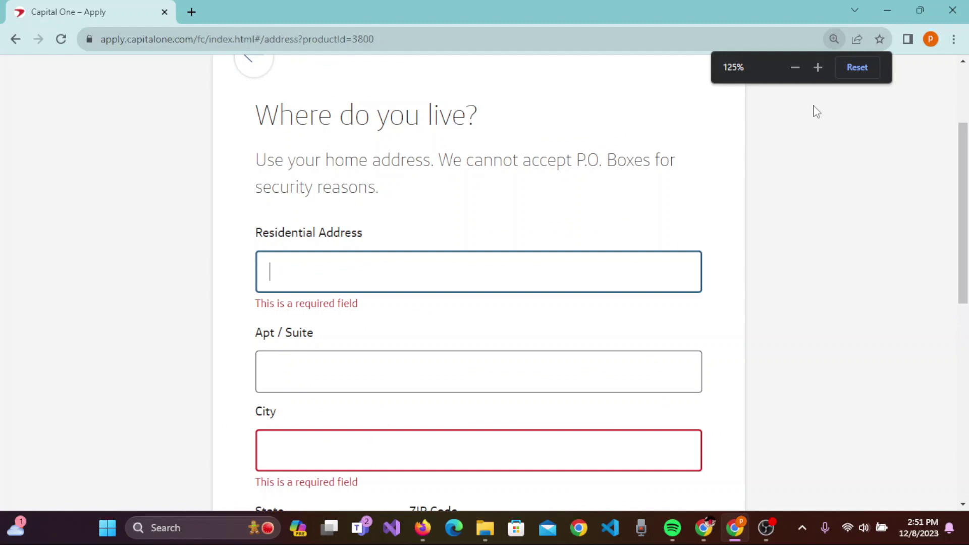
{"action": "scroll", "coordinate": [816, 111], "scroll_direction": "down", "scroll_amount": 7}
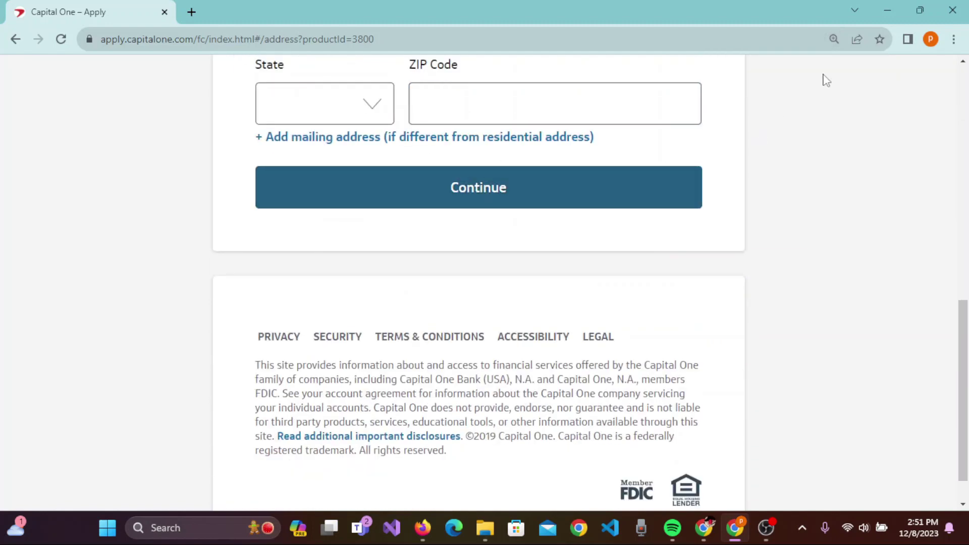
{"action": "key", "text": "ctrl+minus"}
{"action": "key", "text": "ctrl+minus"}
{"action": "key", "text": "ctrl+minus"}
{"action": "key", "text": "ctrl+minus"}
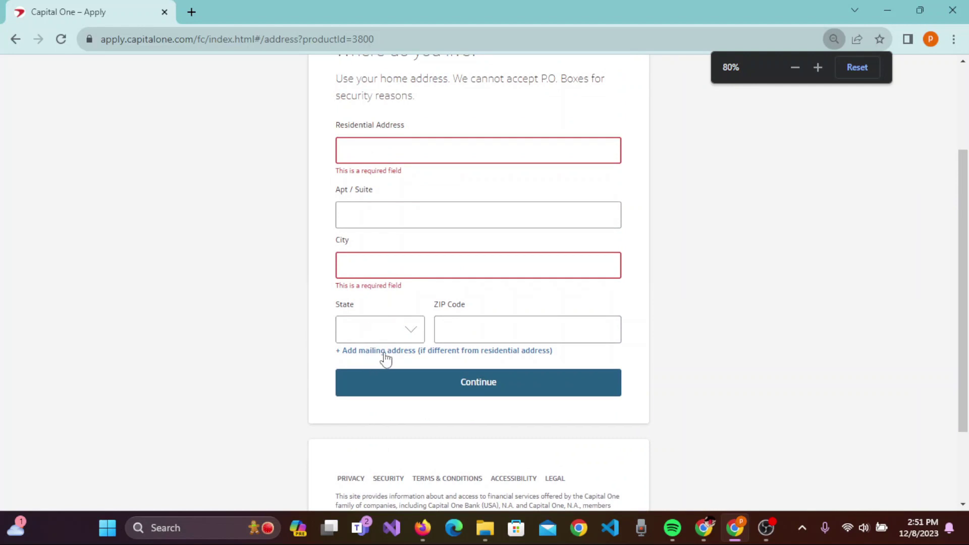
- Add a separate mailing address section to the application form
{"action": "left_click", "coordinate": [385, 352]}
{"action": "scroll", "coordinate": [637, 388], "scroll_direction": "down", "scroll_amount": 5}
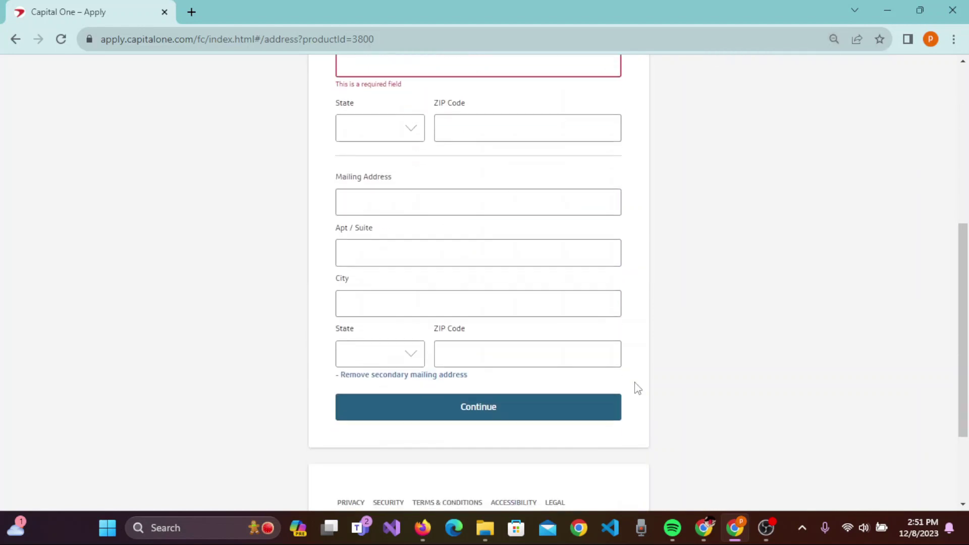
{"action": "left_click", "coordinate": [448, 247]}
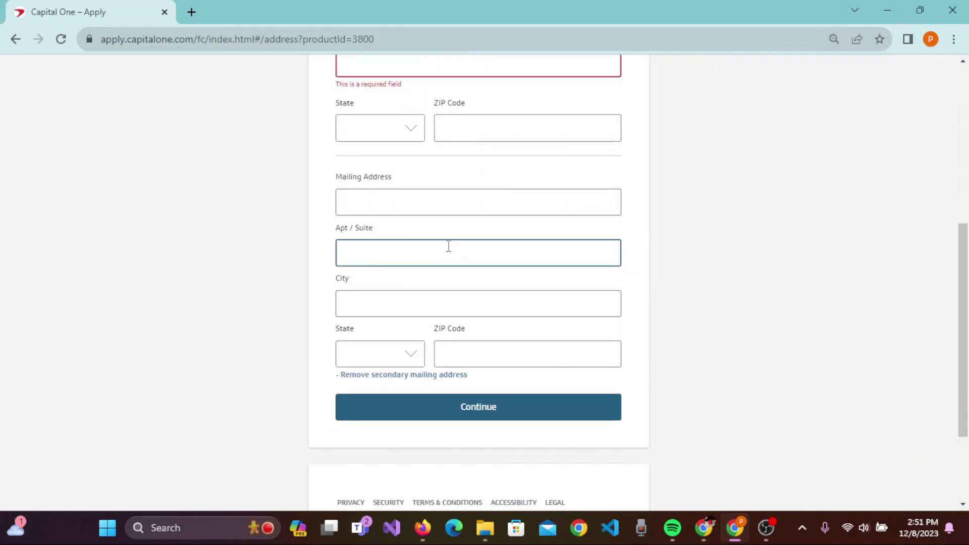
{"action": "scroll", "coordinate": [448, 246], "scroll_direction": "down", "scroll_amount": 2}
- Visit the mailing street, Apt / Suite and City fields, then minimize the browser to the desktop
{"action": "left_click", "coordinate": [443, 113]}
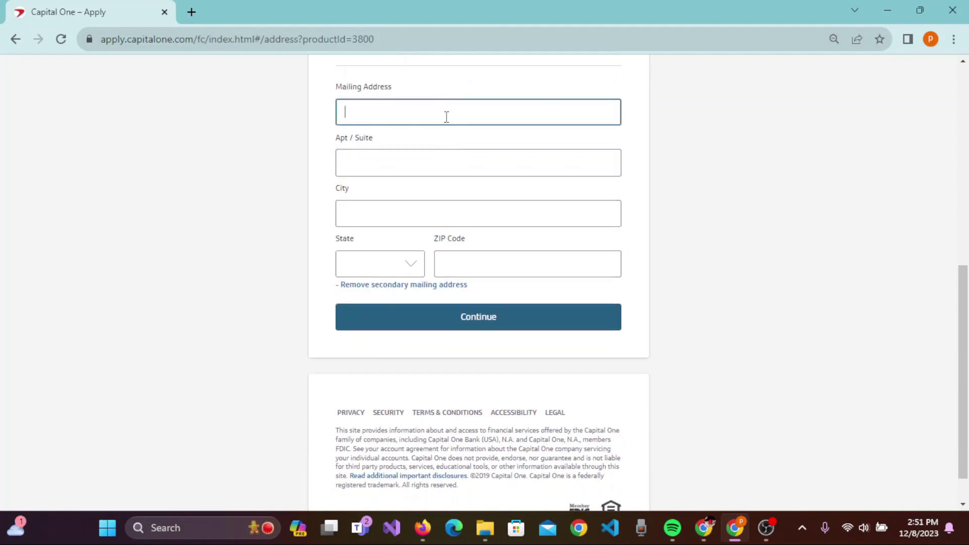
{"action": "left_click", "coordinate": [433, 163]}
{"action": "left_click", "coordinate": [404, 228]}
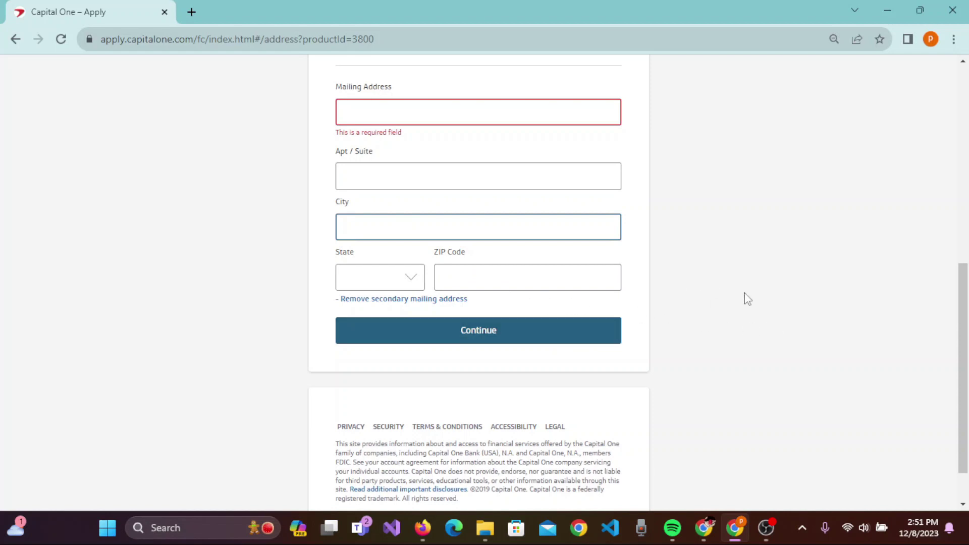
{"action": "scroll", "coordinate": [747, 298], "scroll_direction": "down", "scroll_amount": 1}
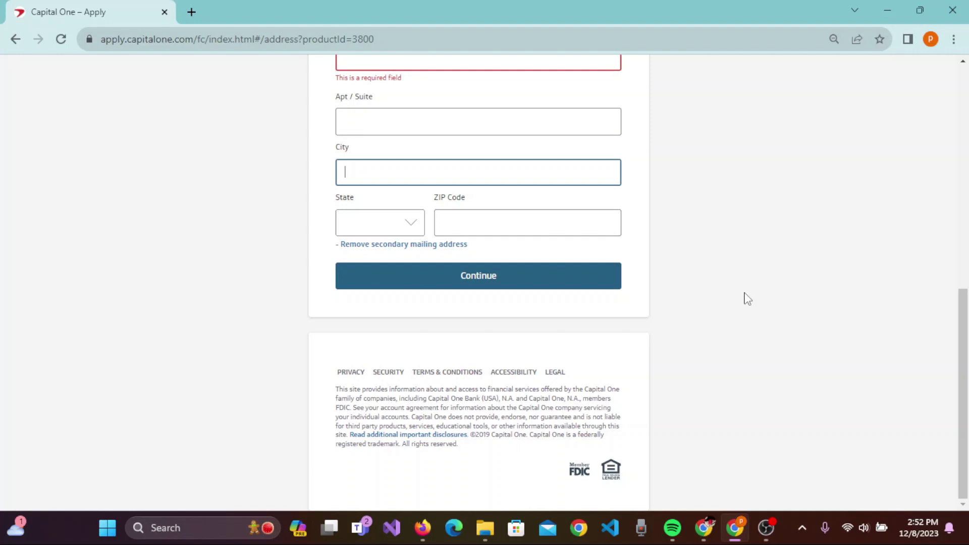
{"action": "left_click", "coordinate": [897, 7]}
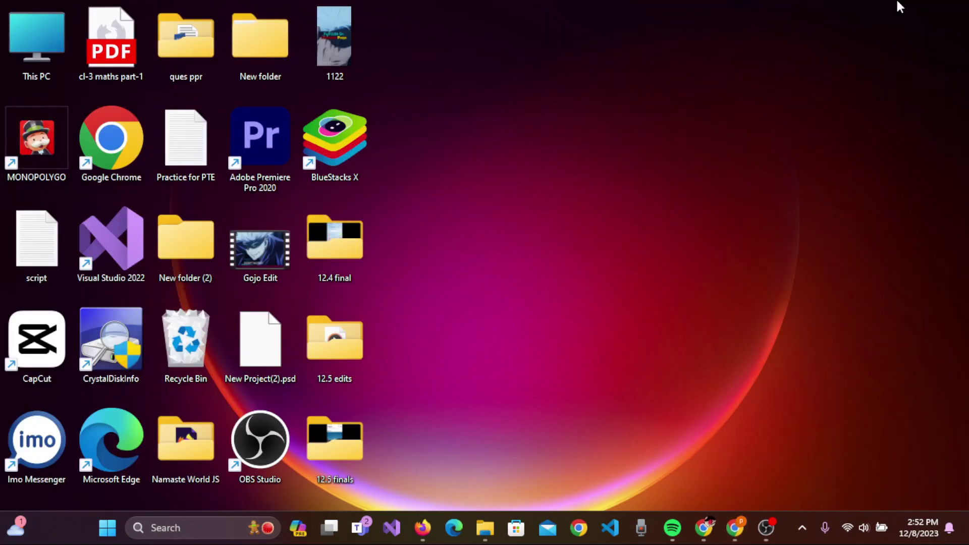